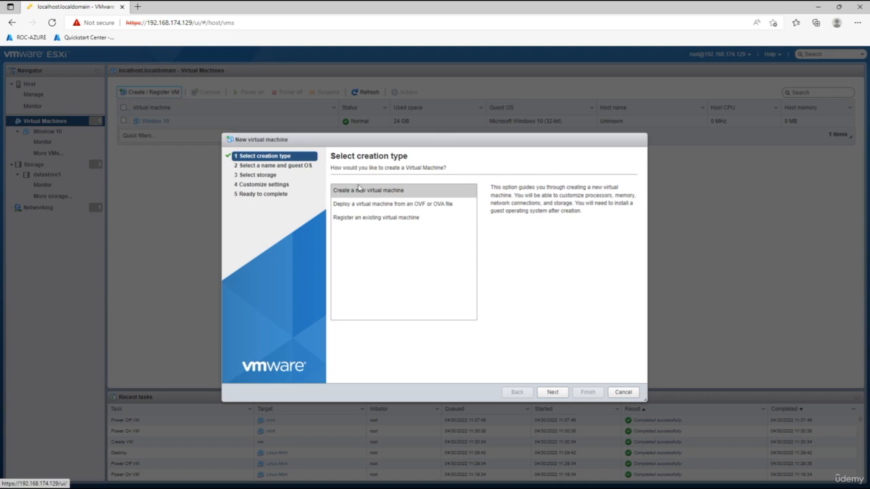
Choose to create a new virtual machine and name it Mint
click(375, 194)
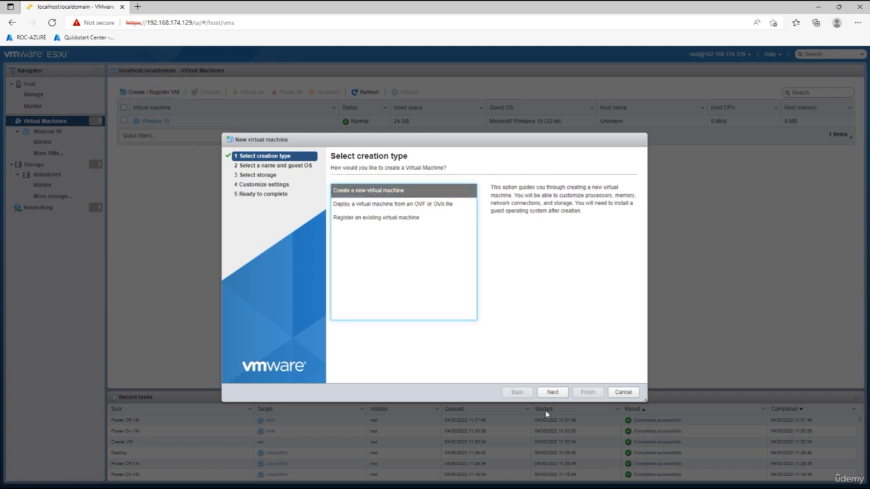
click(552, 392)
click(373, 199)
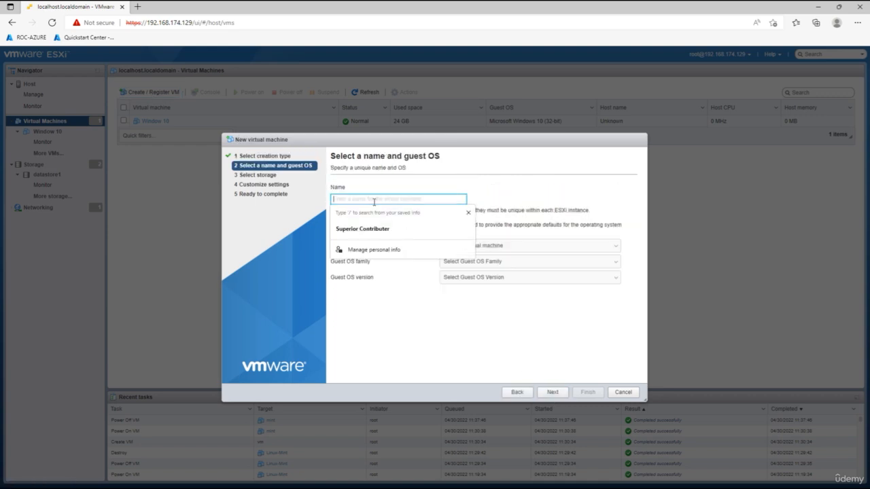
text(Min)
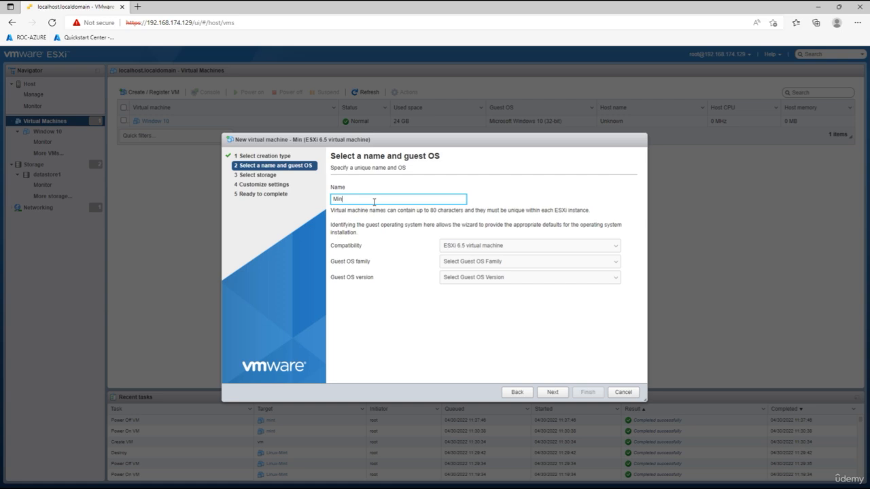
text(t)
Set the guest OS to Linux, Other Linux (64-bit), and advance to storage
click(469, 263)
click(460, 282)
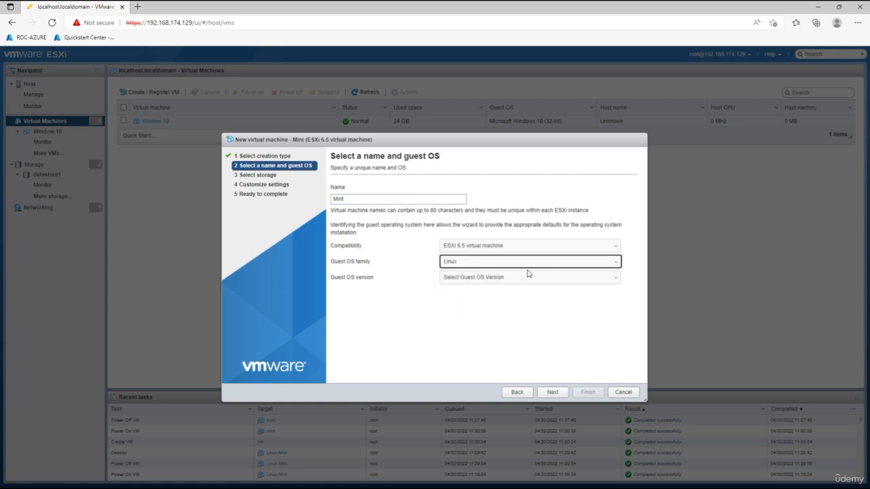
click(523, 278)
scroll(508, 348, down, 2)
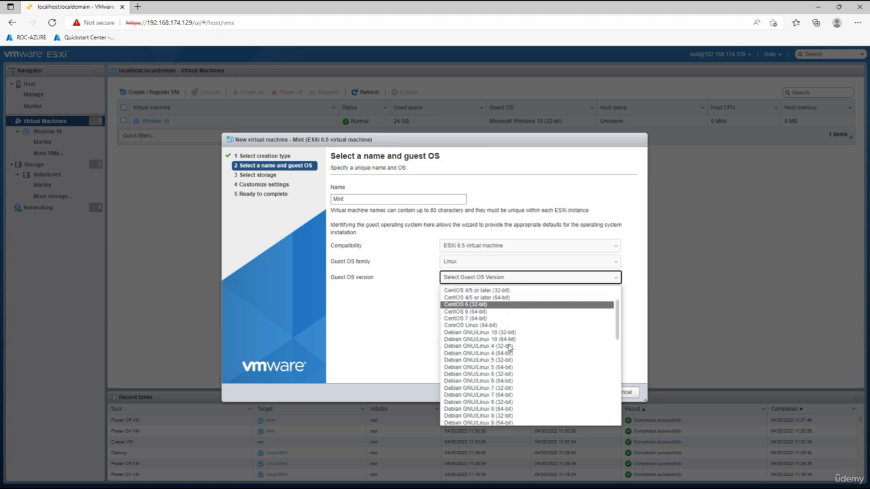
scroll(509, 348, down, 4)
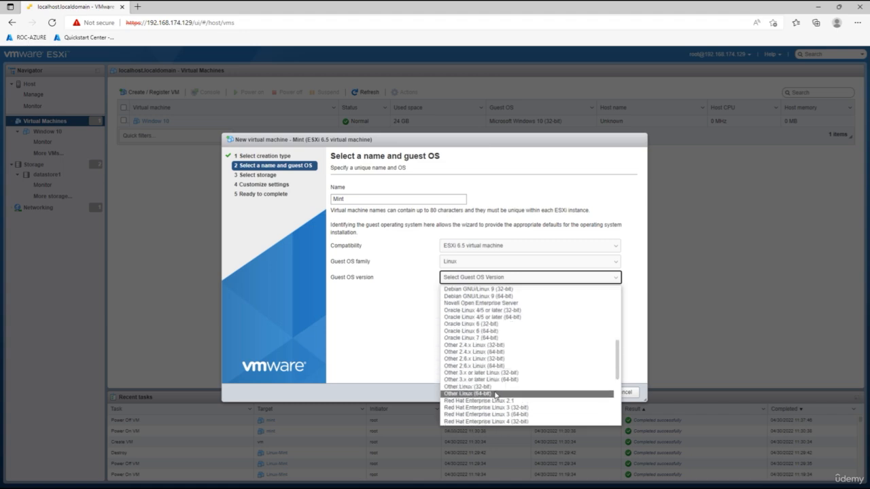
click(495, 394)
click(553, 393)
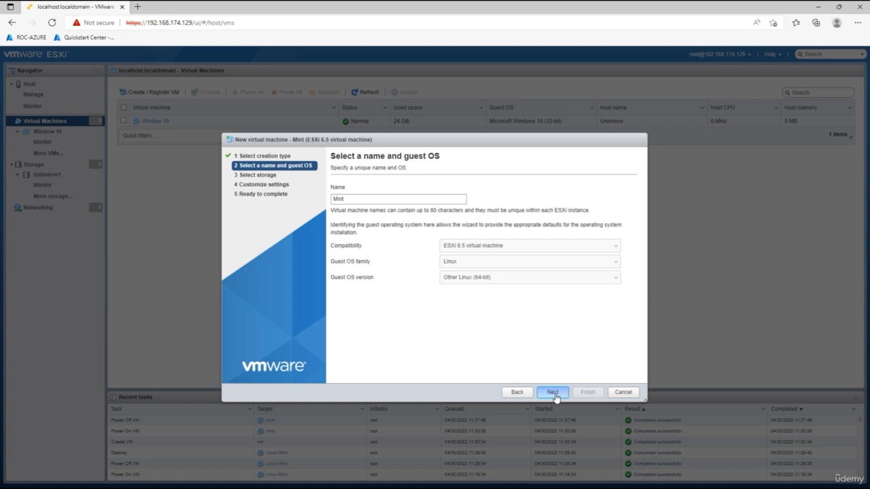
Store the VM on Datastore_Production with a 14 GB hard disk and 4096 MB memory
click(371, 258)
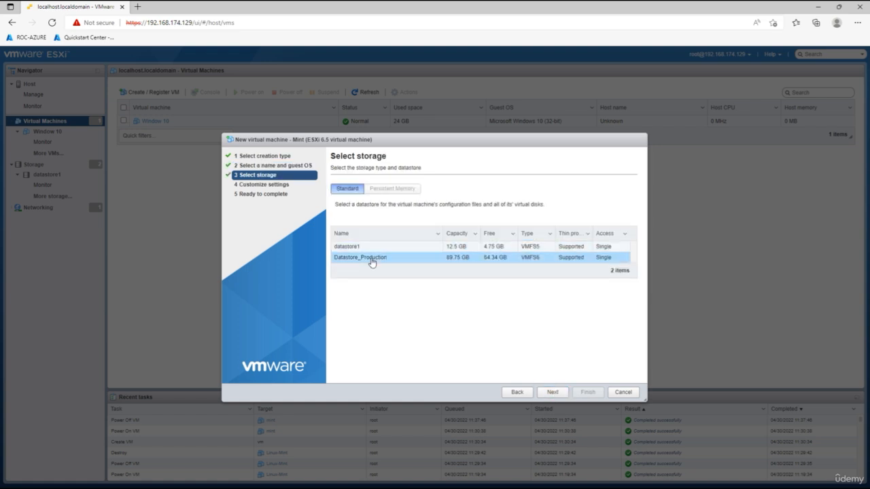
click(552, 394)
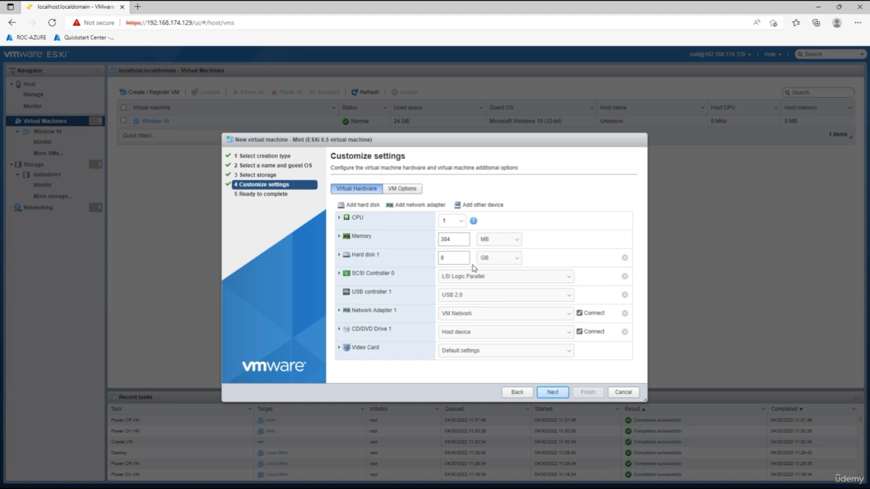
click(439, 257)
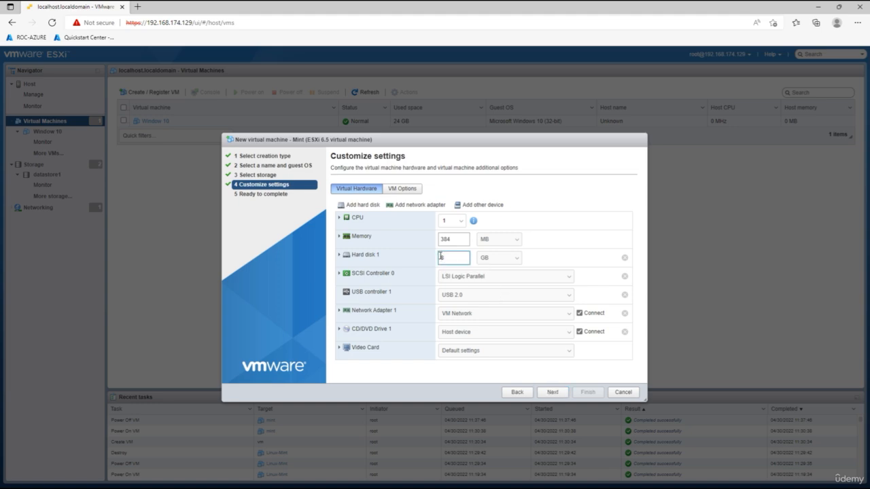
text(14)
click(449, 258)
key(BackSpace)
text(4)
drag(451, 239, 428, 245)
text(4096)
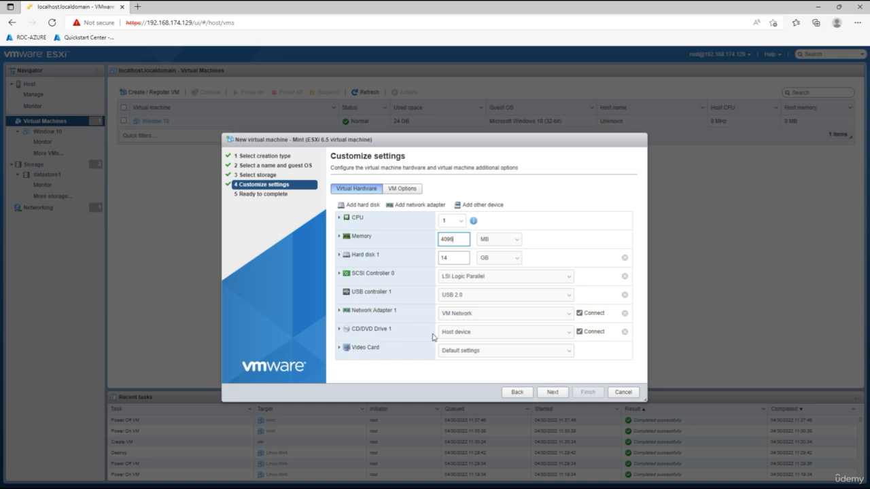
Mount the Linux Mint 20.3 Cinnamon ISO from datastore1 on the CD/DVD drive and finish
click(473, 335)
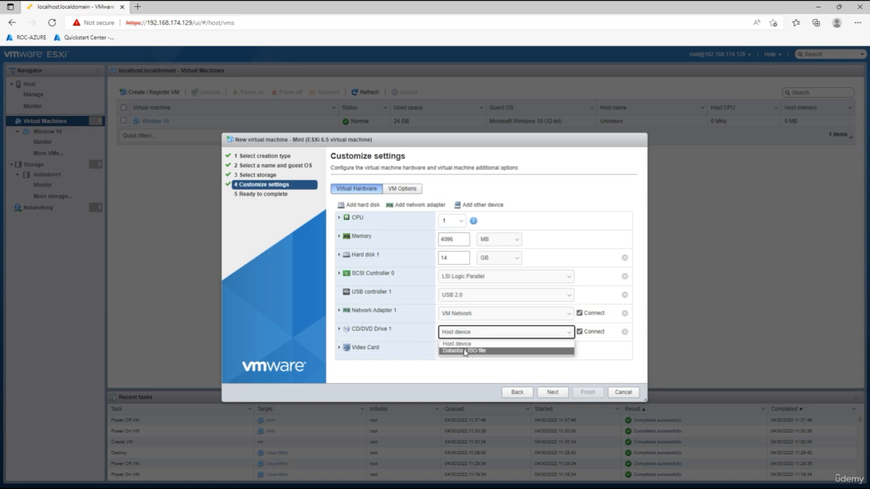
click(464, 351)
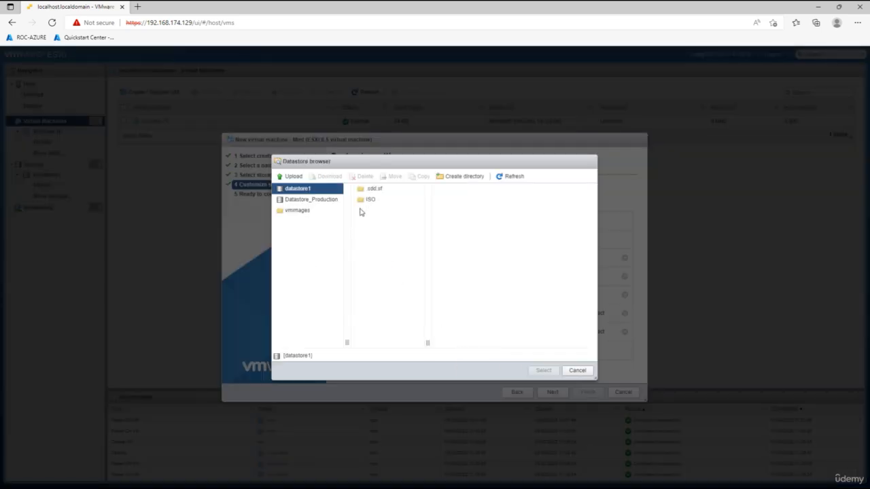
click(369, 200)
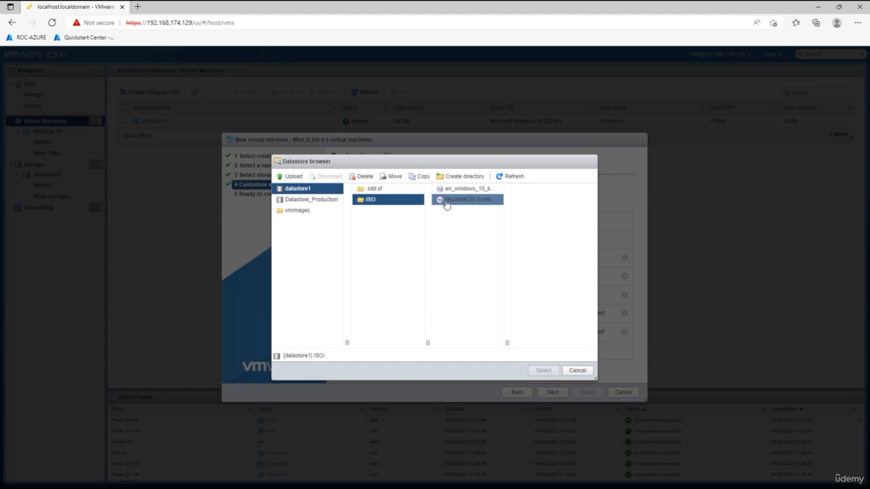
click(445, 203)
click(543, 371)
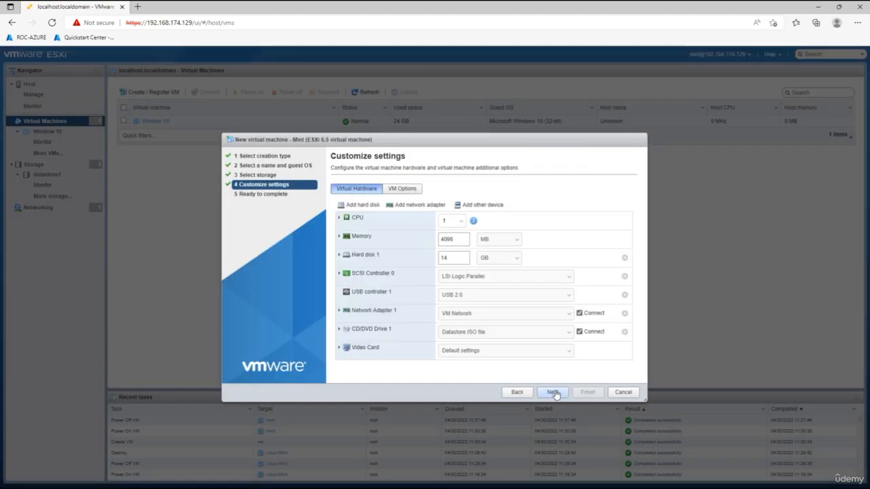
click(552, 392)
click(587, 393)
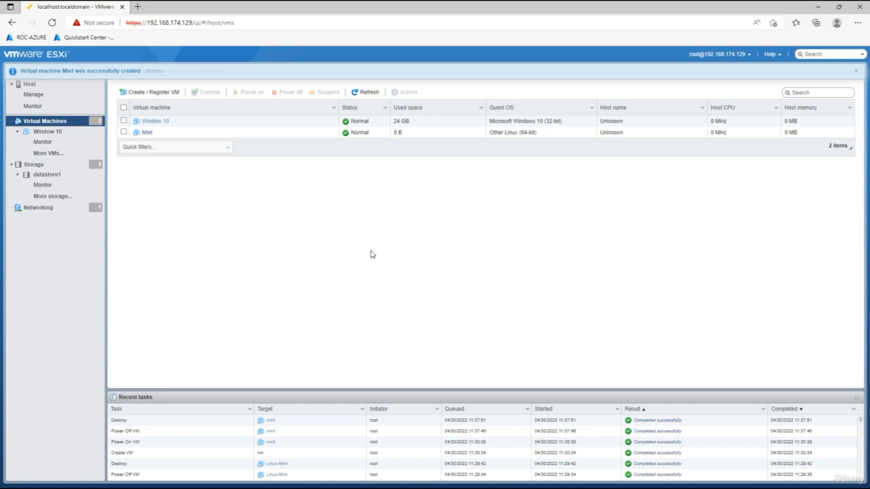
Select the Mint VM and power it on from its console thumbnail, opening the console
click(146, 132)
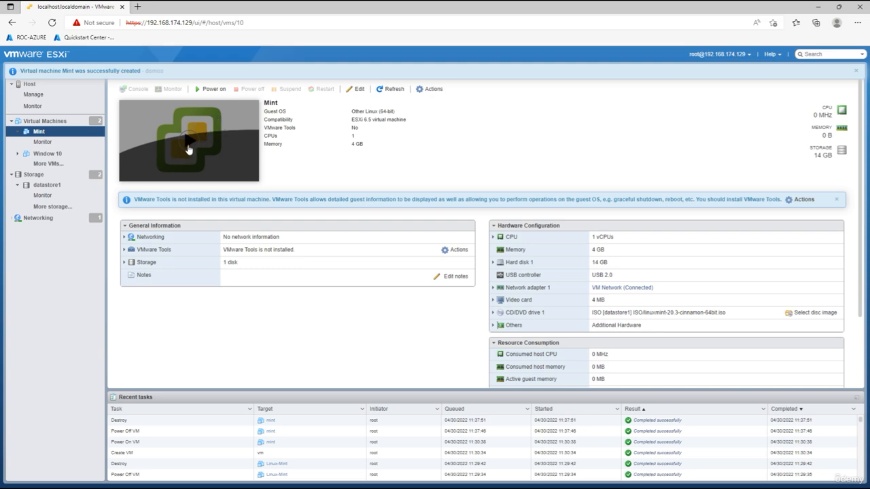
click(188, 142)
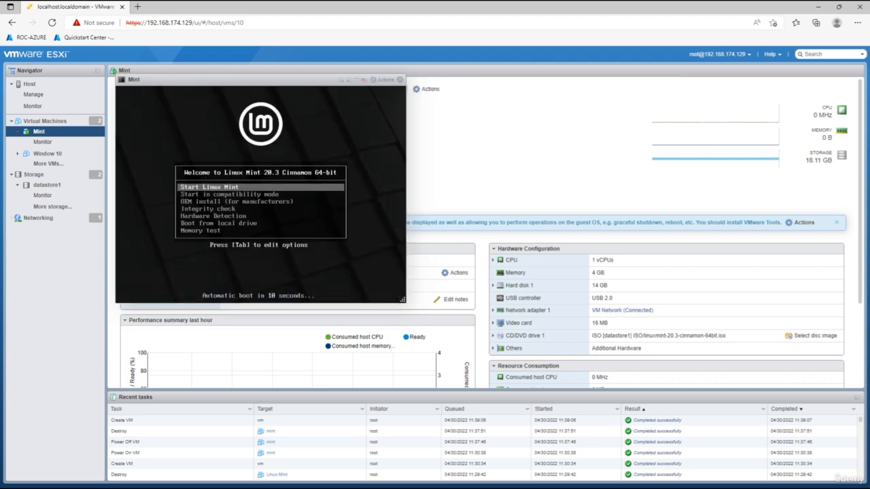
Stop the boot countdown and start the live Linux Mint session until the desktop loads
key(Return)
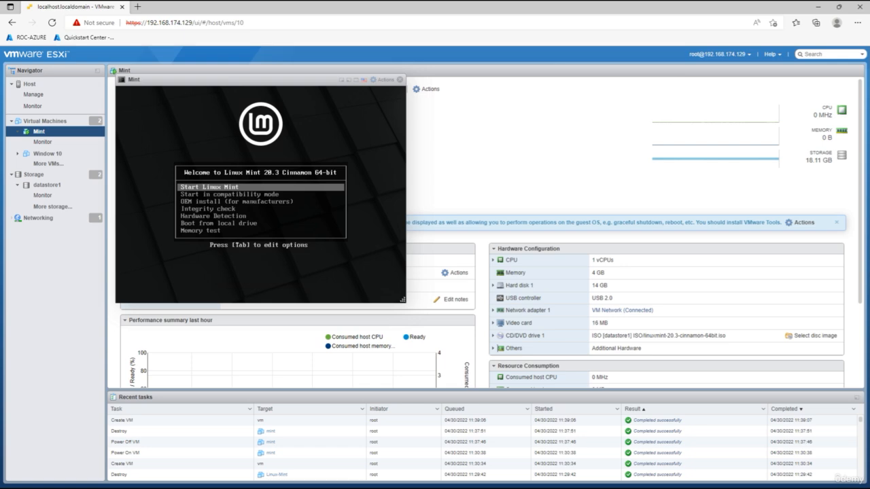
key(Return)
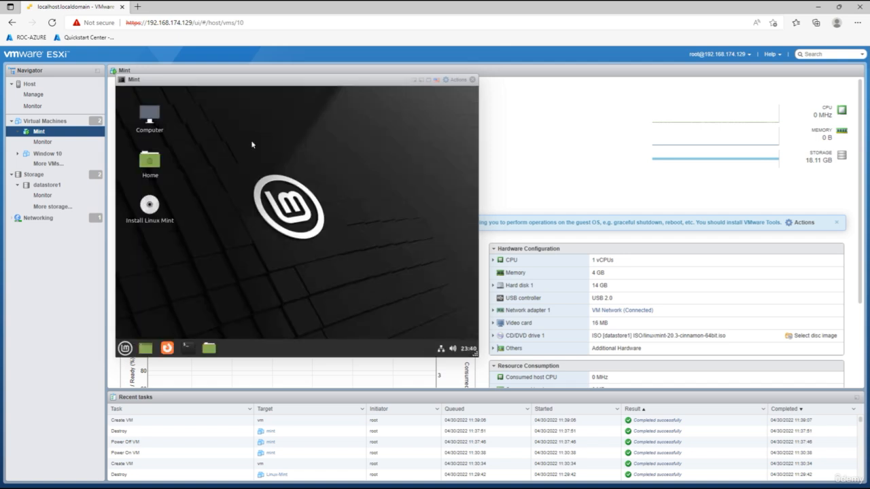
click(151, 210)
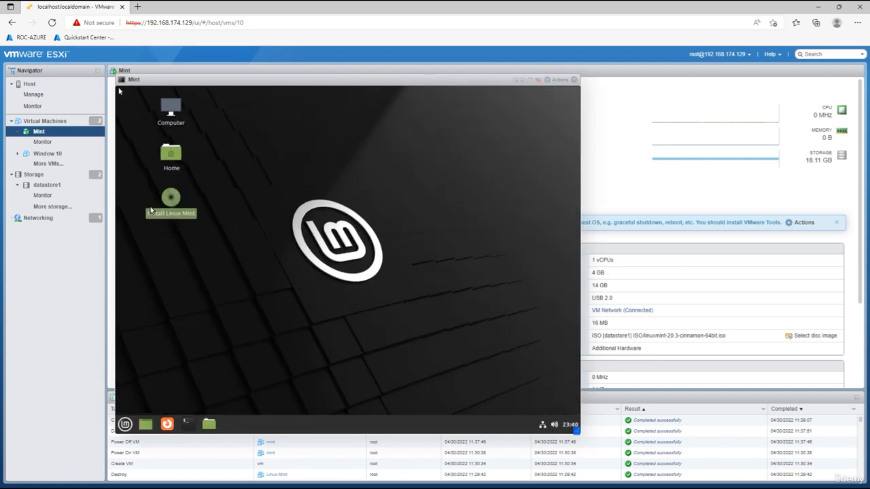
click(264, 202)
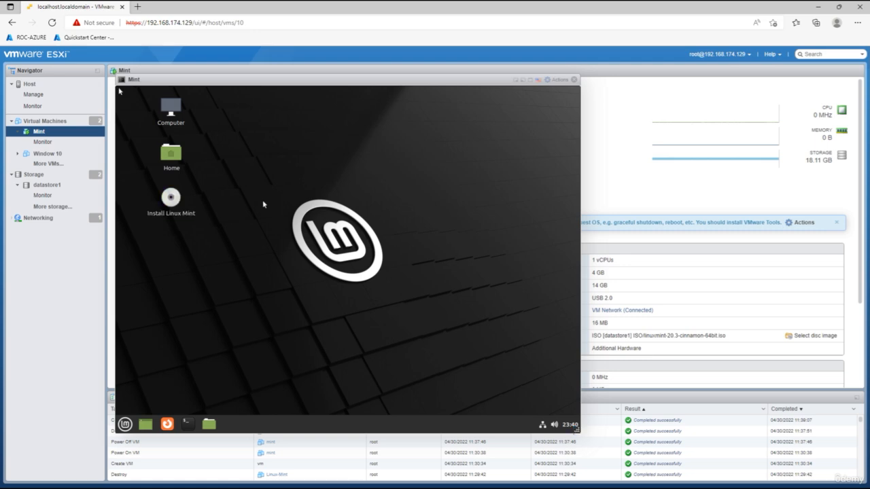
Launch Install Linux Mint, choose English, and keep the English (US) keyboard layout
double_click(173, 201)
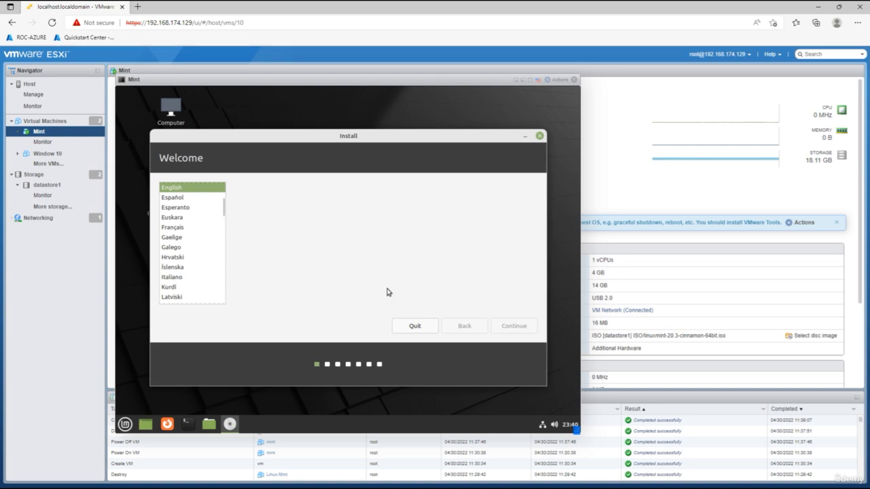
click(177, 188)
click(512, 326)
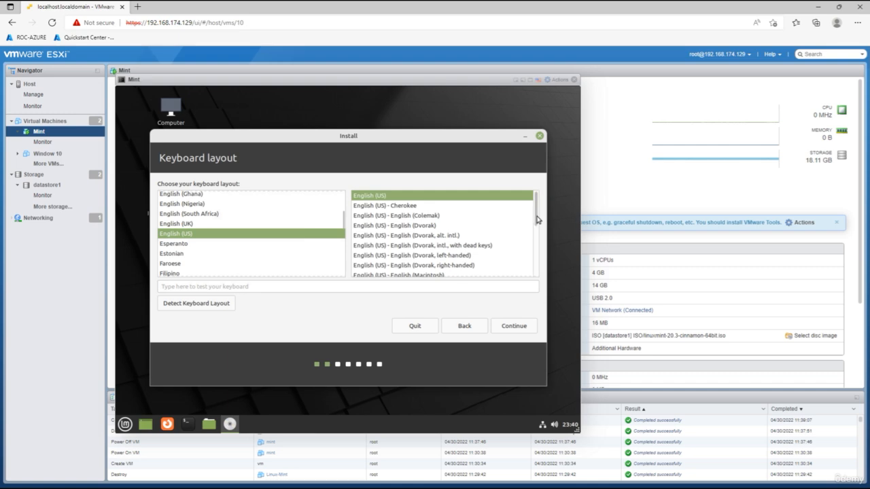
mouse_move(536, 223)
mouse_down()
mouse_move(531, 284)
mouse_move(532, 218)
mouse_up()
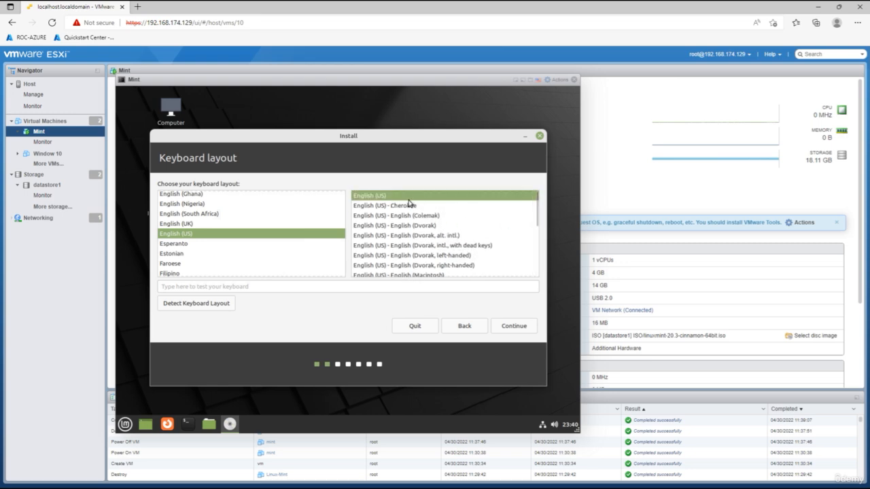
click(512, 327)
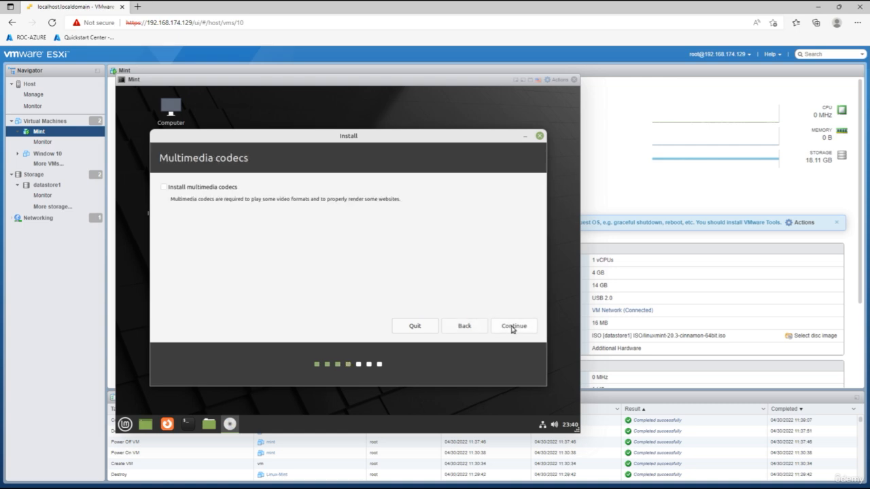
Skip multimedia codecs, install with Erase disk, and confirm writing the changes to disk
click(510, 327)
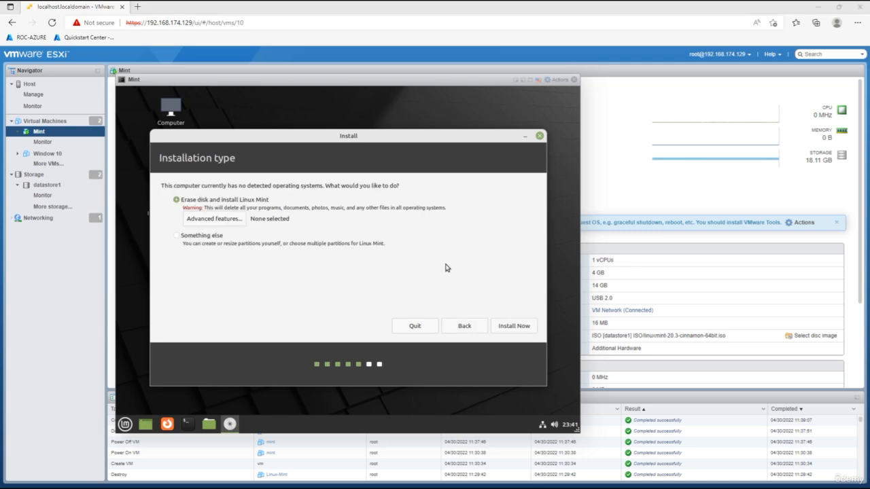
click(513, 327)
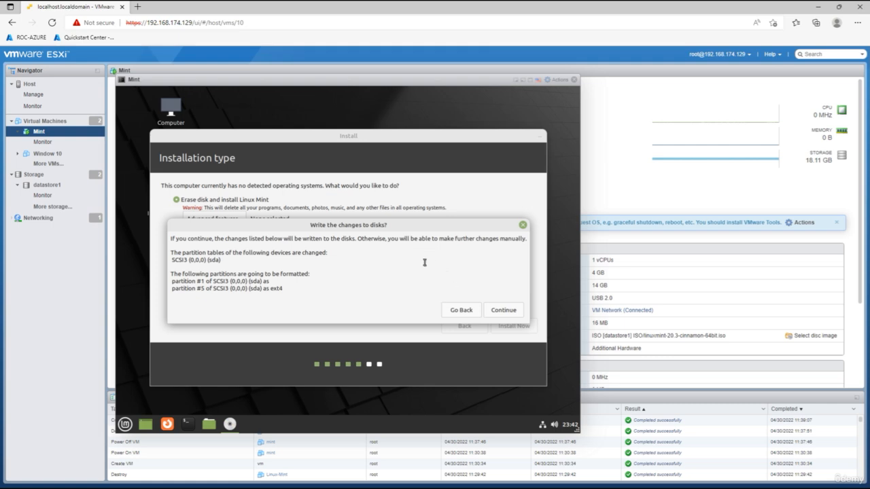
click(506, 312)
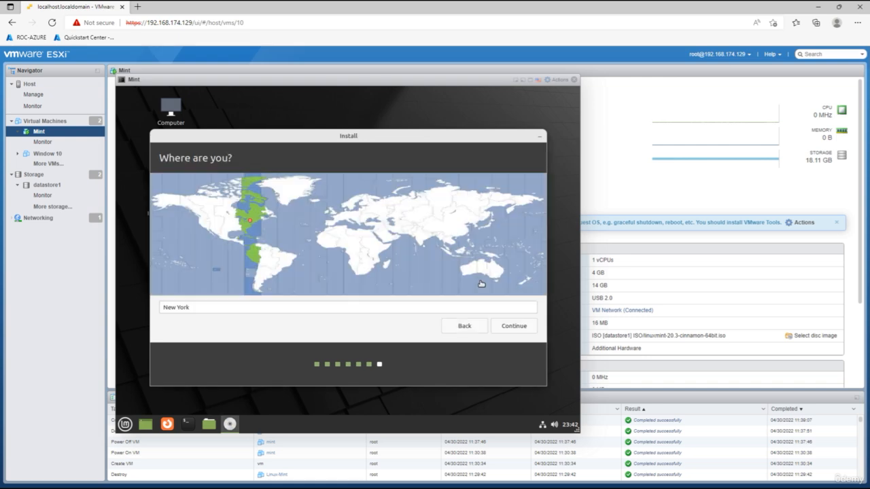
Pick Auckland, New Zealand as the time zone and continue
click(529, 280)
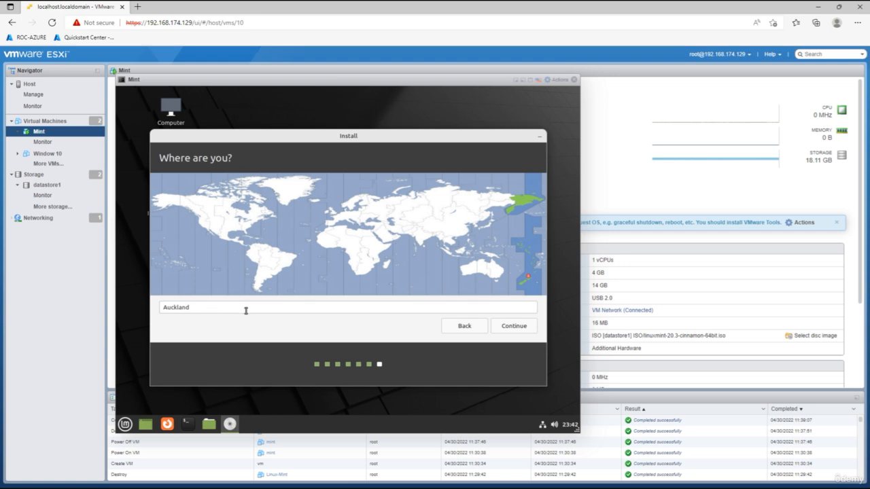
click(521, 329)
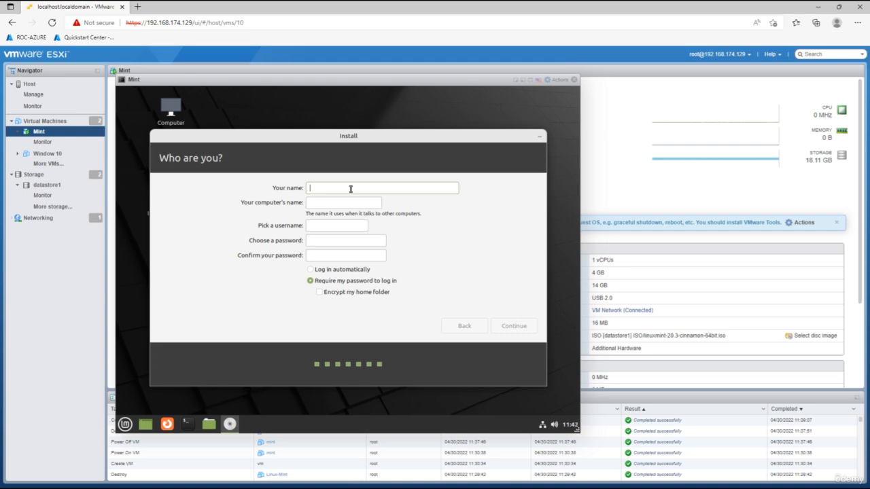
Enter the user's name and replace the computer name with Mint-Linux
text(ESXI-Mint)
key(Tab)
key(Tab)
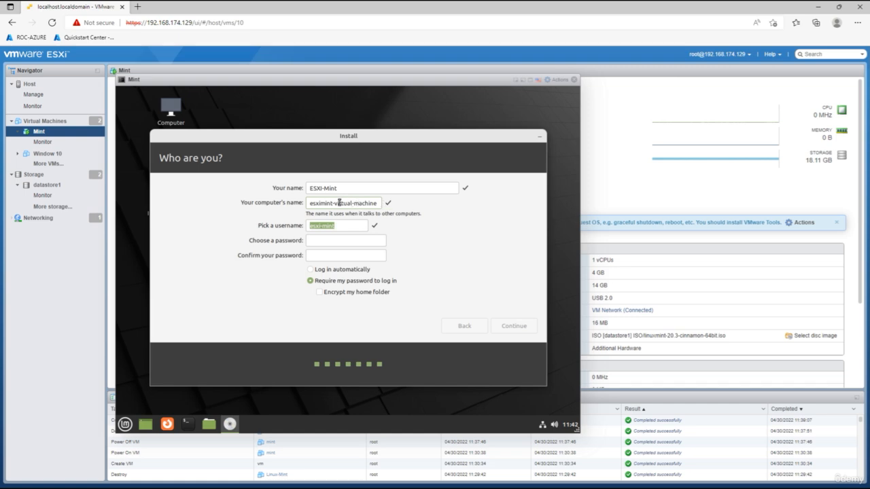
drag(310, 203, 389, 206)
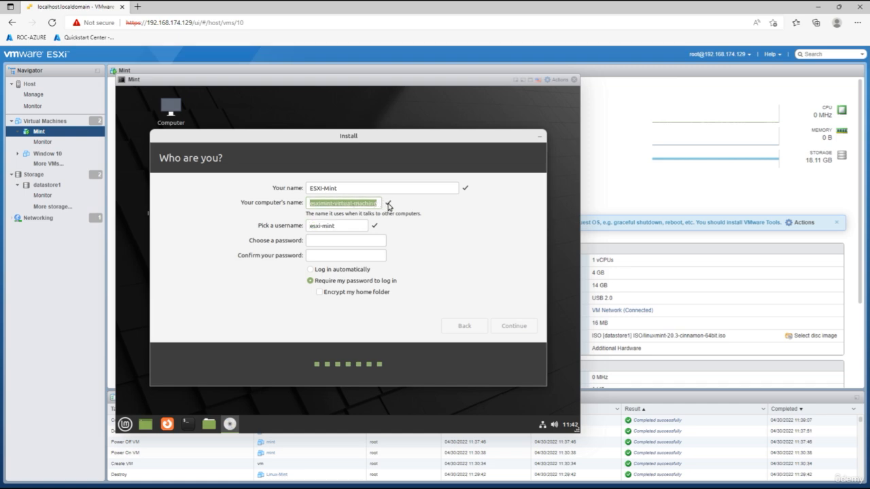
text(Mint)
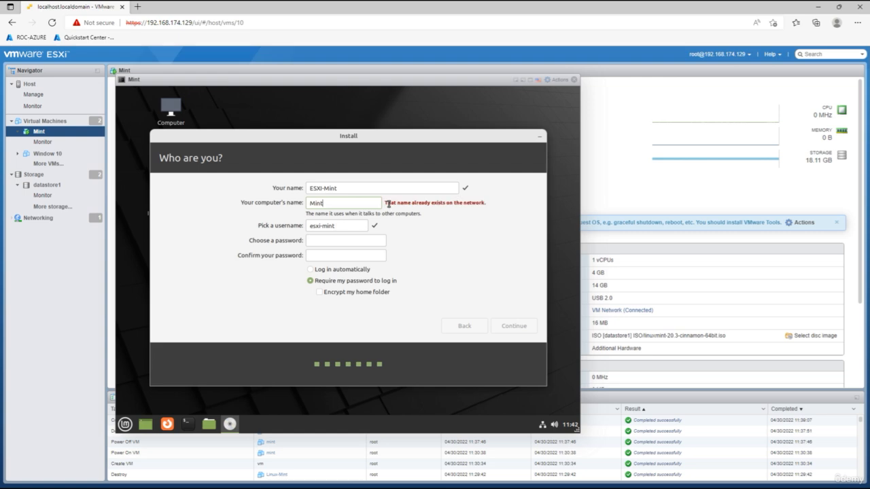
text(-)
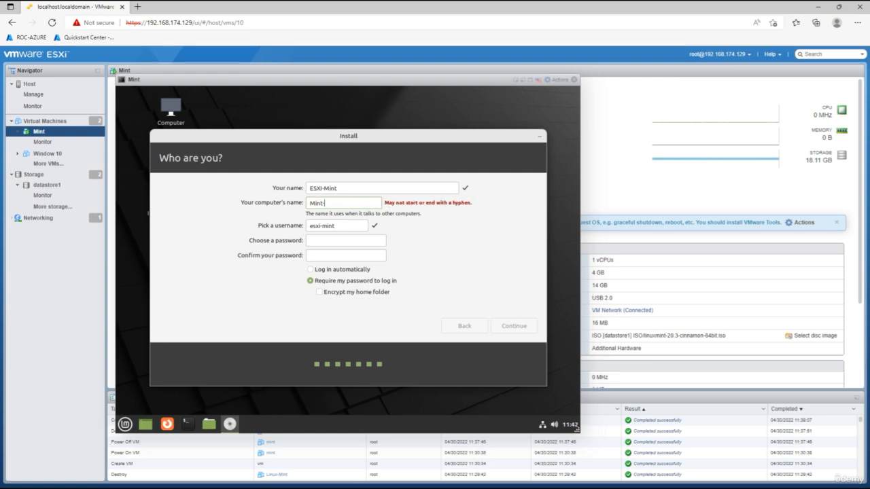
text(linux)
key(BackSpace)
key(BackSpace)
key(BackSpace)
key(BackSpace)
key(BackSpace)
text(esxi)
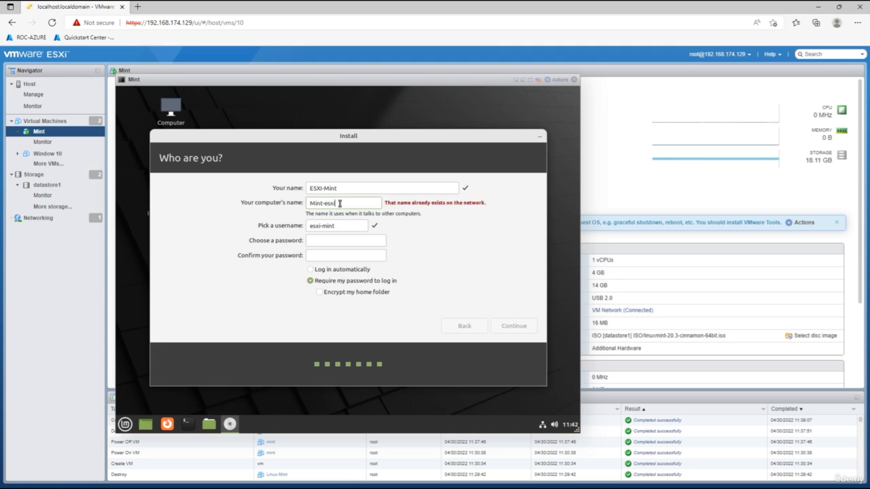
key(BackSpace)
key(BackSpace)
key(BackSpace)
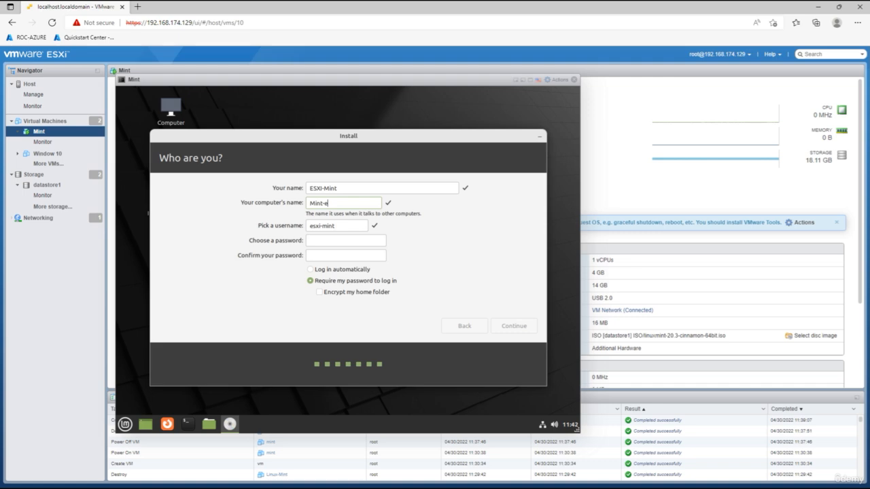
key(BackSpace)
text(Lin)
text(iux)
Set and confirm the account password, enable automatic login, and start installing
click(333, 239)
text(mint1234)
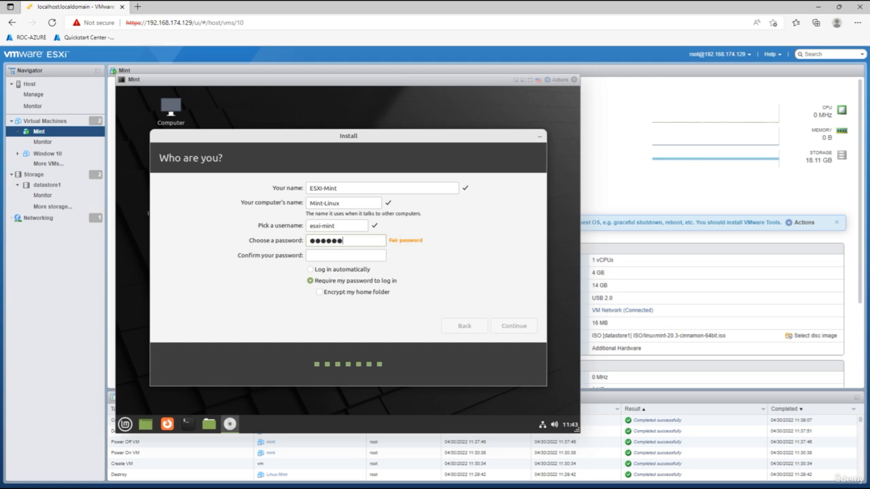
click(323, 257)
text(mint1234)
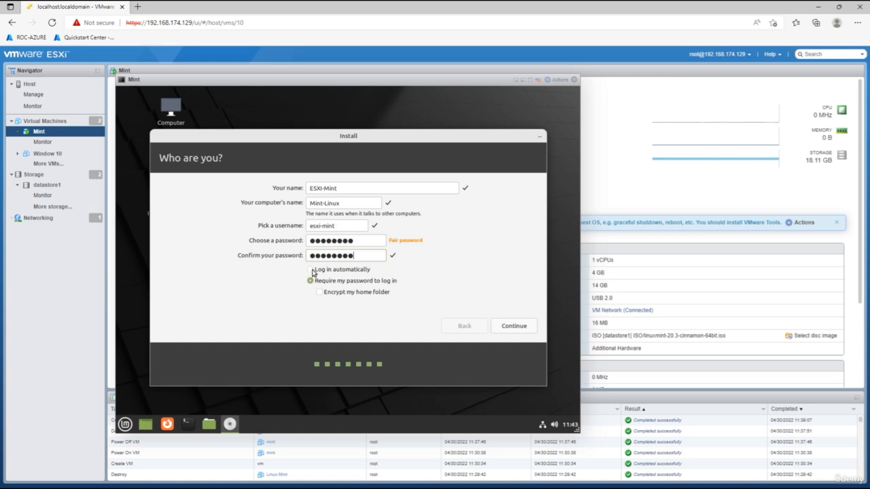
click(311, 270)
click(514, 327)
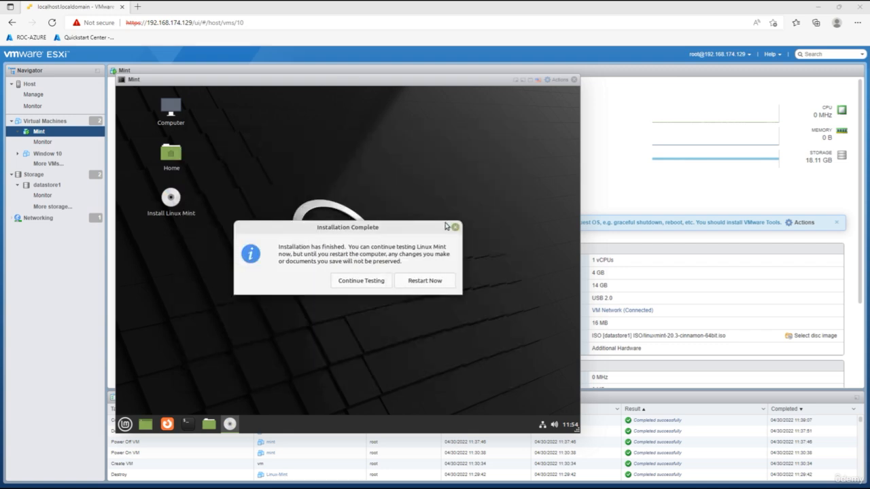
Restart the installed VM and move the console window aside to reveal the VM summary
click(432, 283)
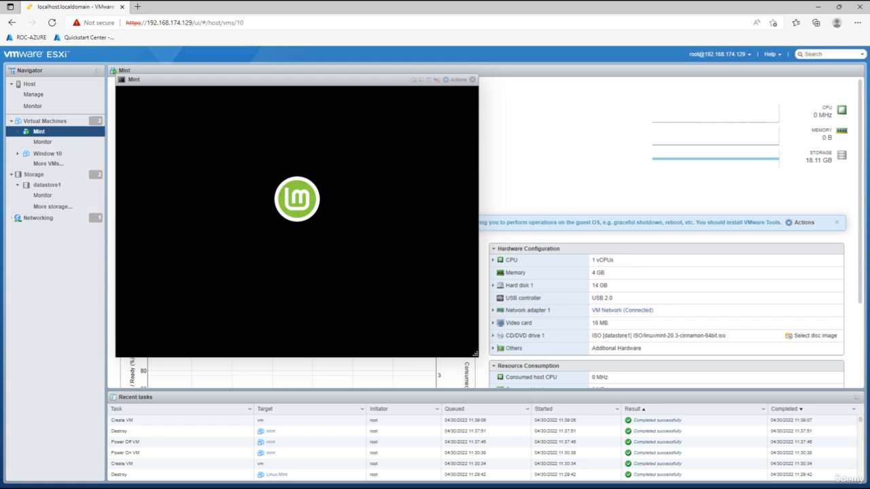
drag(364, 83, 507, 80)
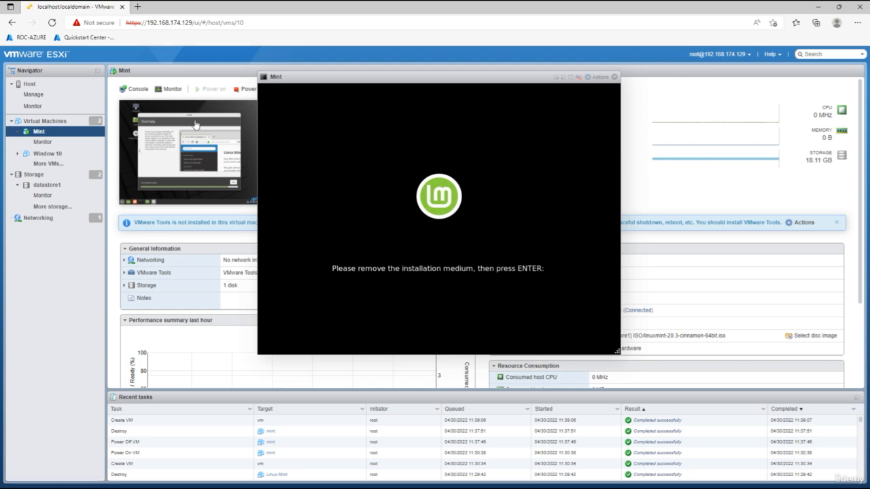
Switch Mint's CD/DVD Drive 1 to Host device, save, and let the guest finish booting
right_click(54, 134)
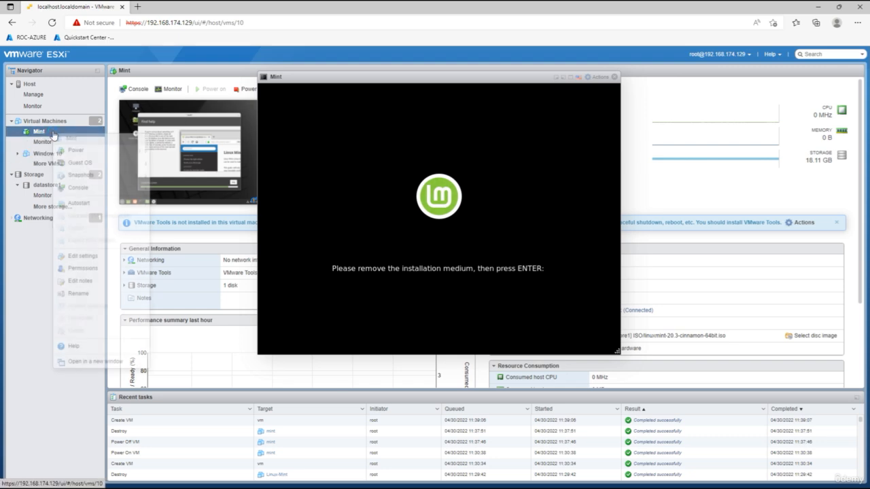
click(82, 256)
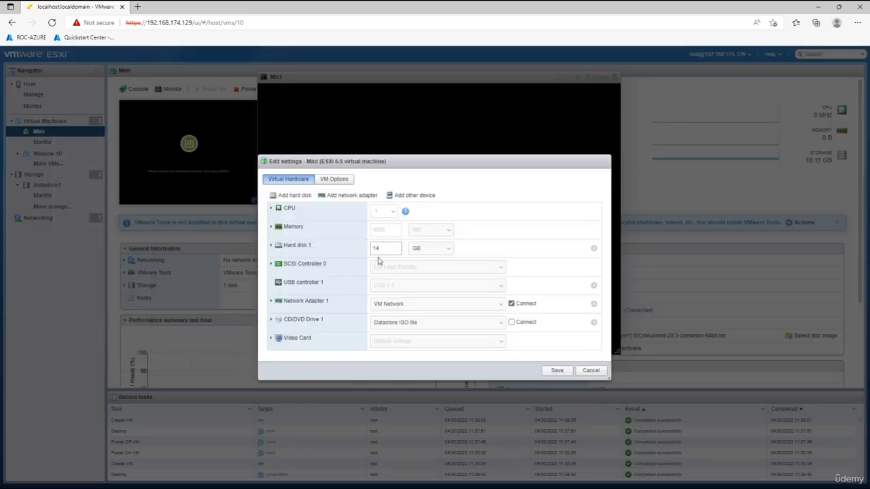
click(501, 322)
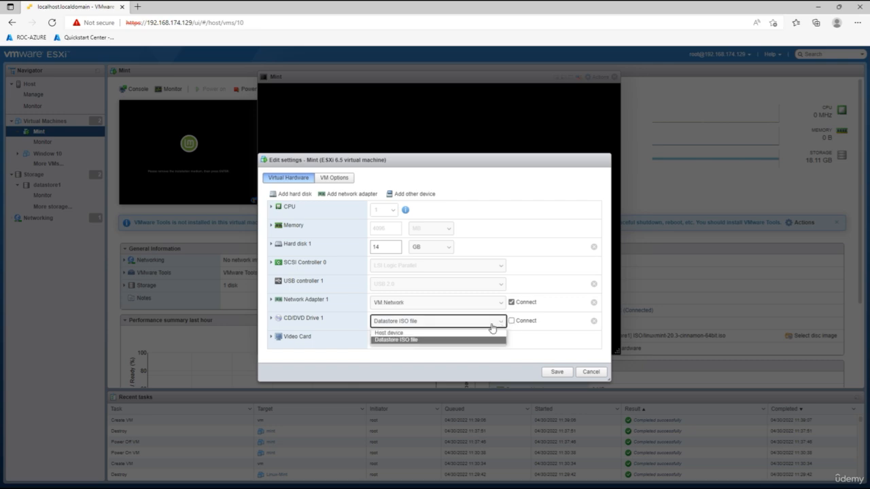
click(408, 334)
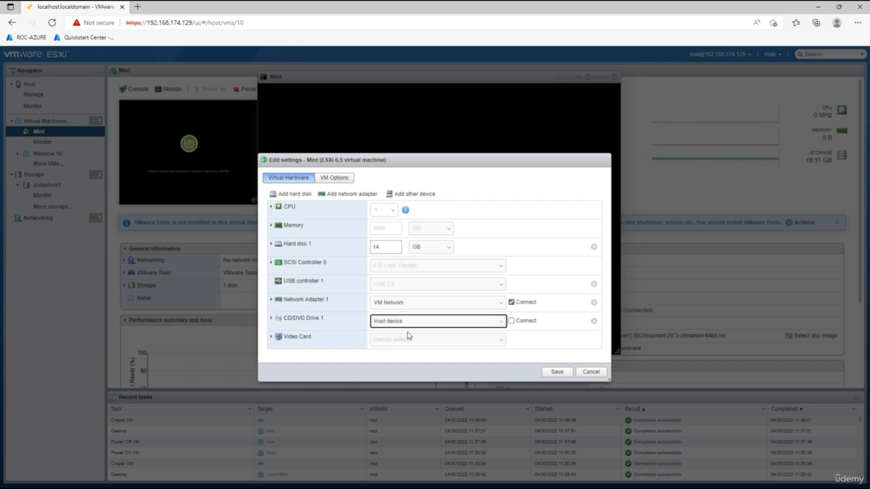
click(558, 373)
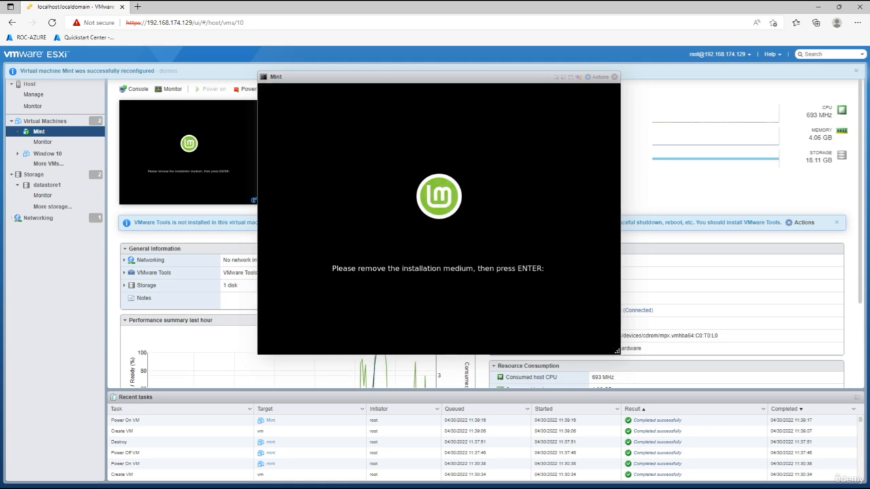
key(Return)
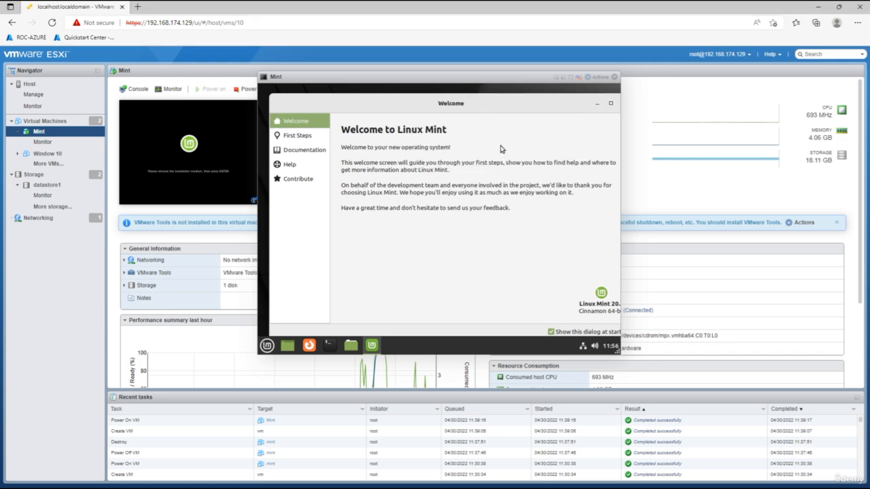
Move the Welcome to Linux Mint window within the console, then close it
drag(553, 107, 491, 111)
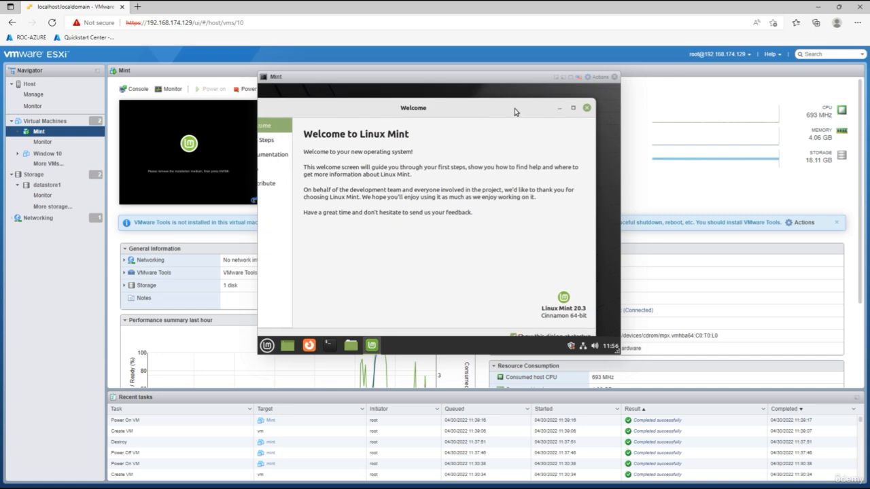
click(587, 109)
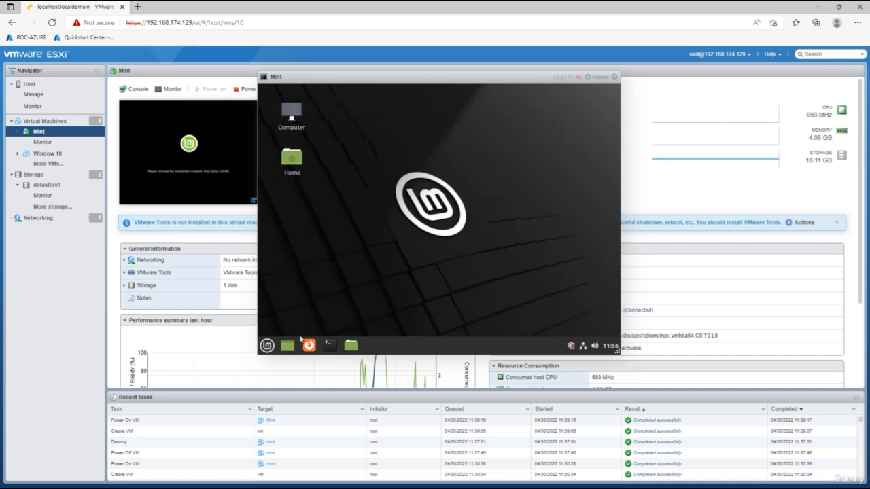
Open Computer in the Nemo file manager, view the Desktop and Home folders, then close the Mint console
click(299, 128)
double_click(299, 127)
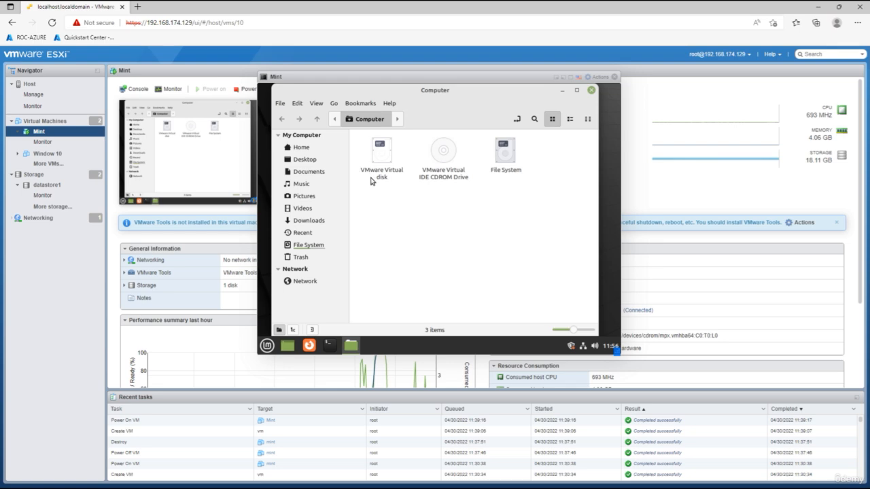
click(306, 162)
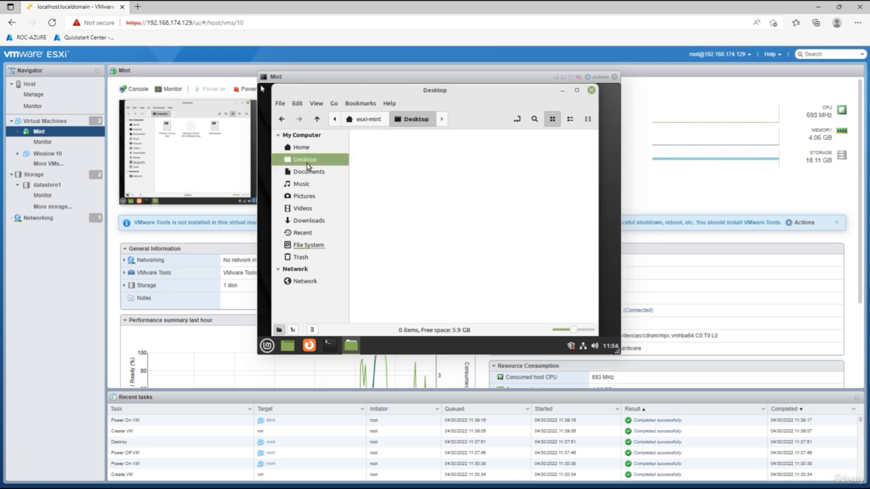
click(299, 148)
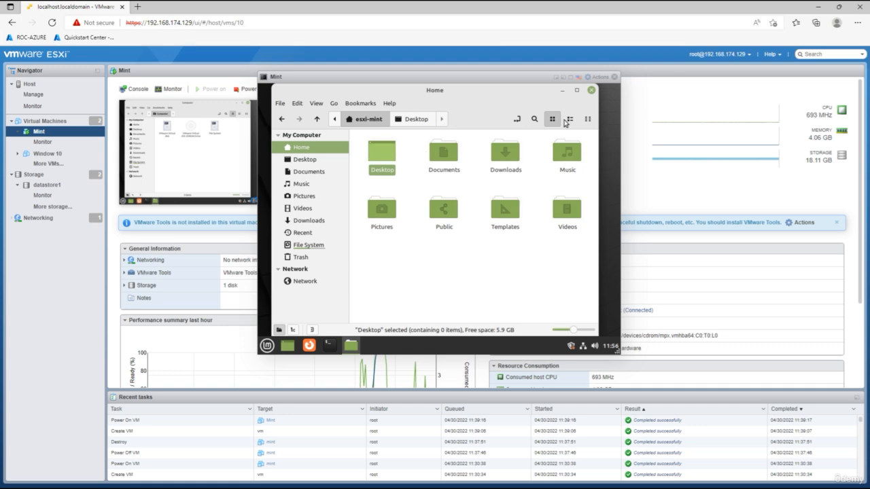
click(614, 77)
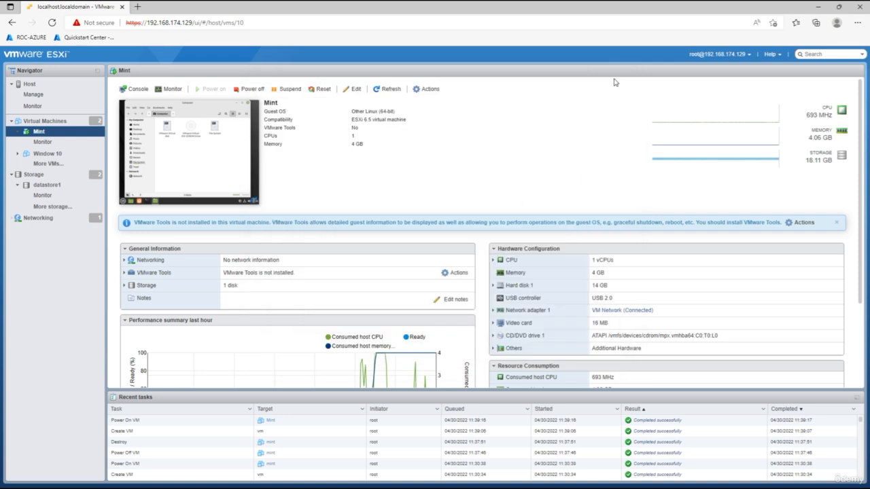
click(138, 89)
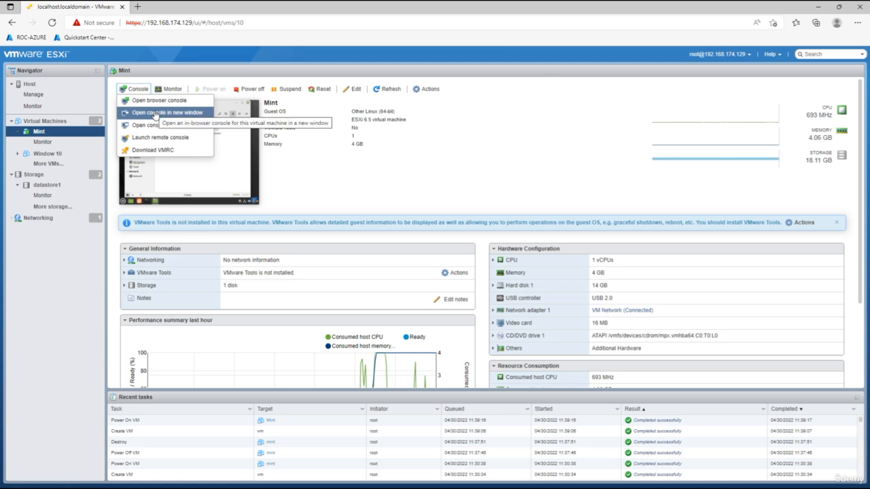
click(156, 114)
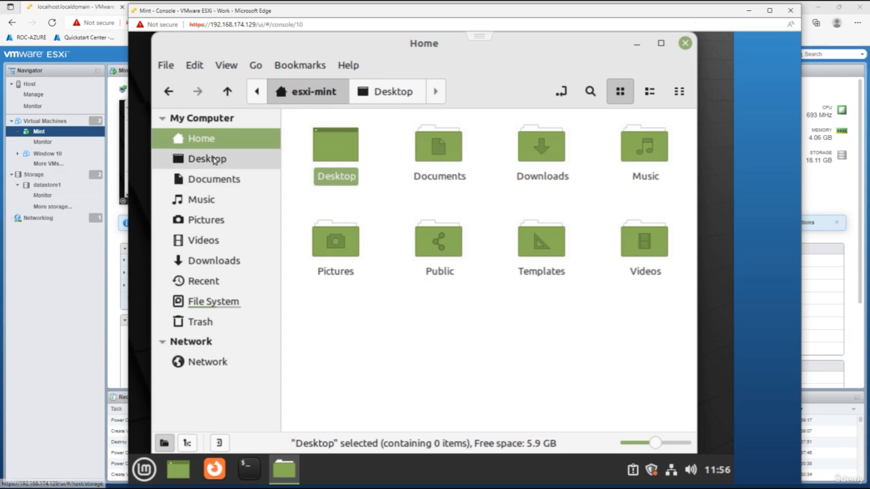
click(791, 11)
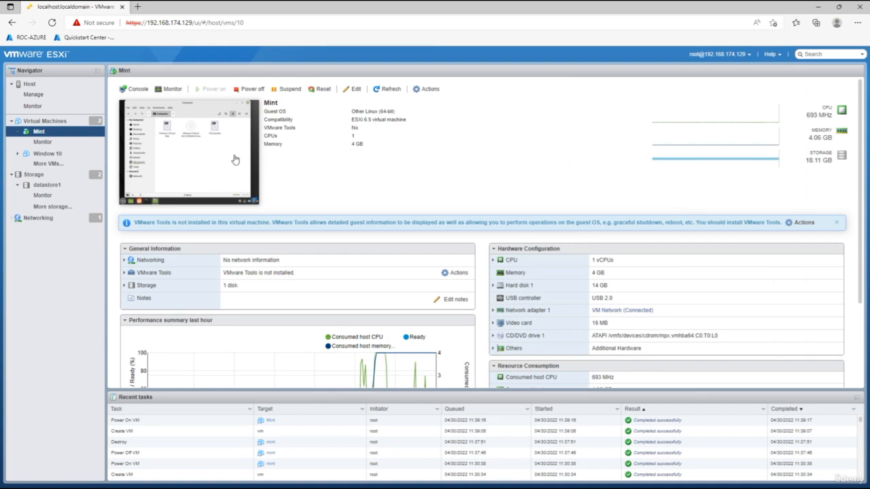